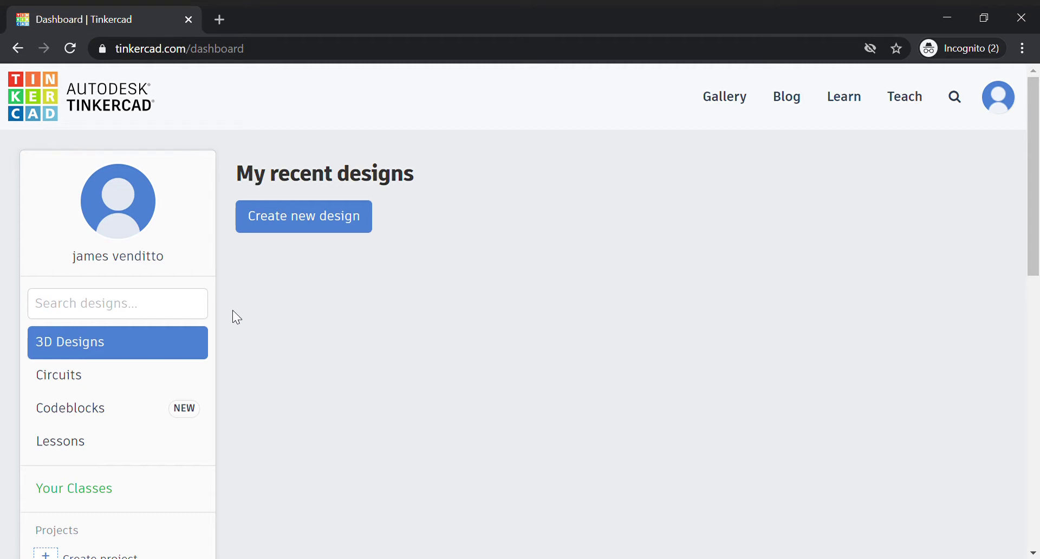
- Show the Circuits designs list, which holds the one design 'Smashing Waasa-Bigery'
{"action": "left_click", "coordinate": [149, 371]}
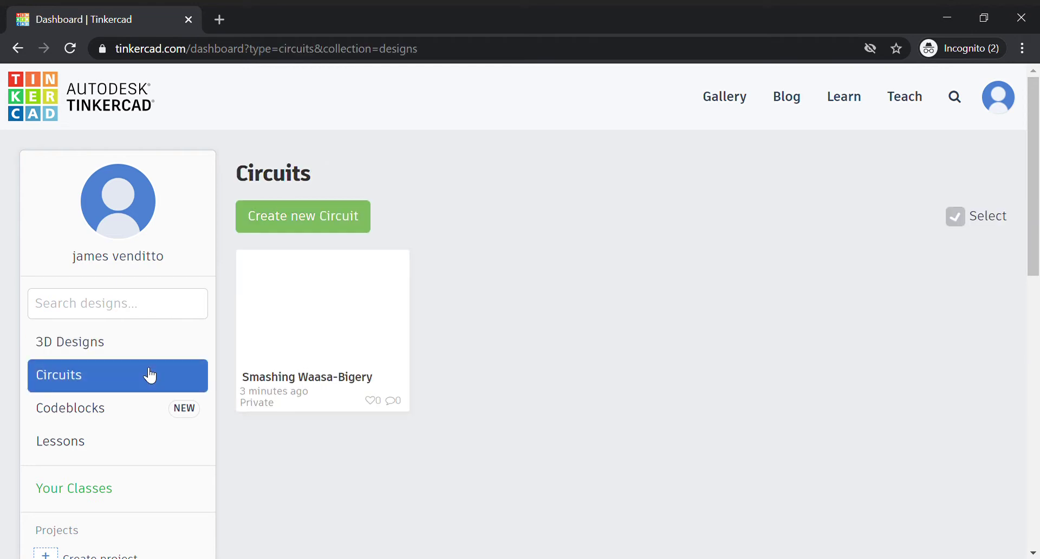
- Create the new circuit 'Swanky Maimu-Lappi' and dismiss the 'Discover pre-made circuits' tip
{"action": "left_click", "coordinate": [294, 216]}
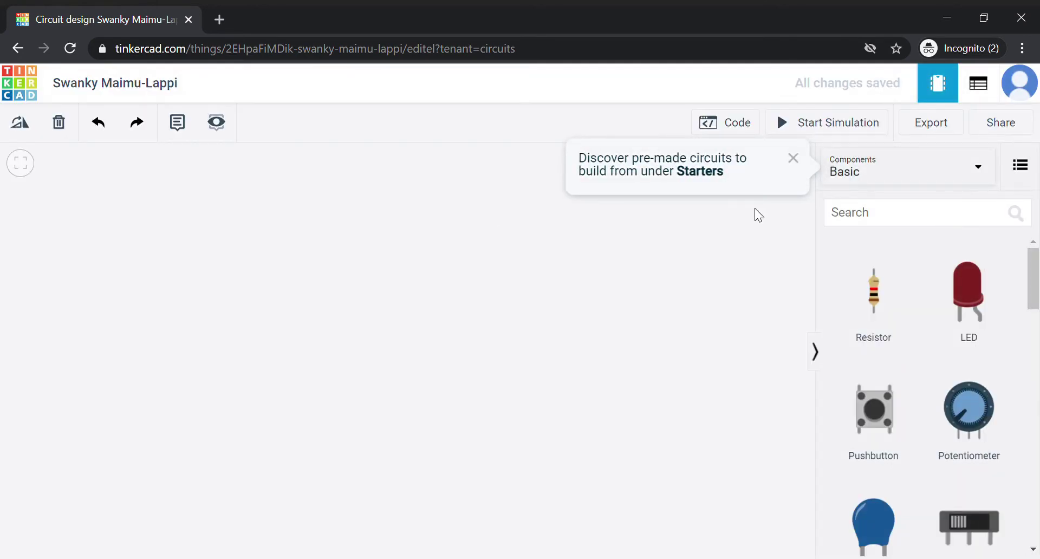
{"action": "left_click", "coordinate": [800, 171]}
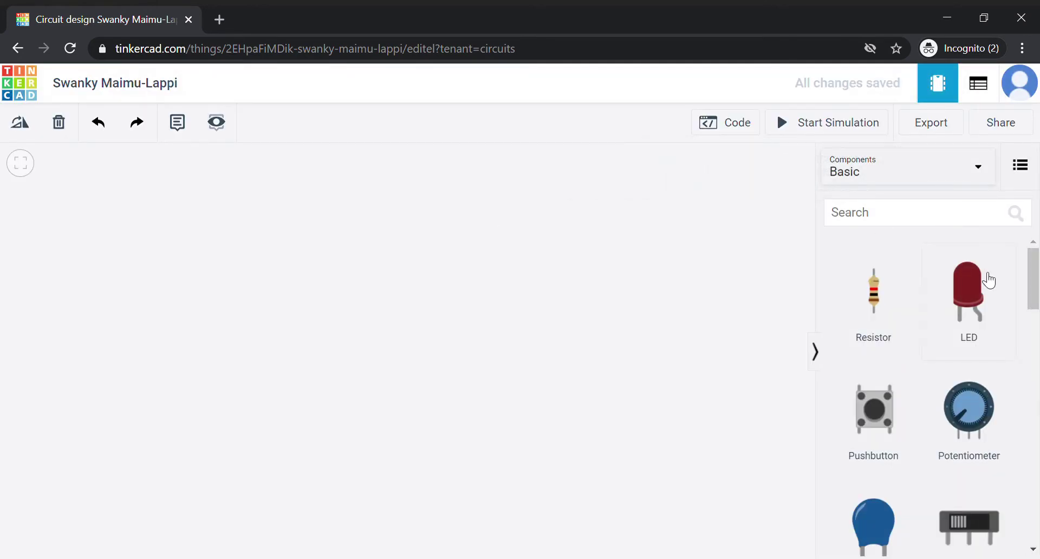
- Place an Arduino Uno R3 on the canvas with a Breadboard Small just above it
{"action": "left_click_drag", "start_coordinate": [1036, 268], "coordinate": [1036, 358]}
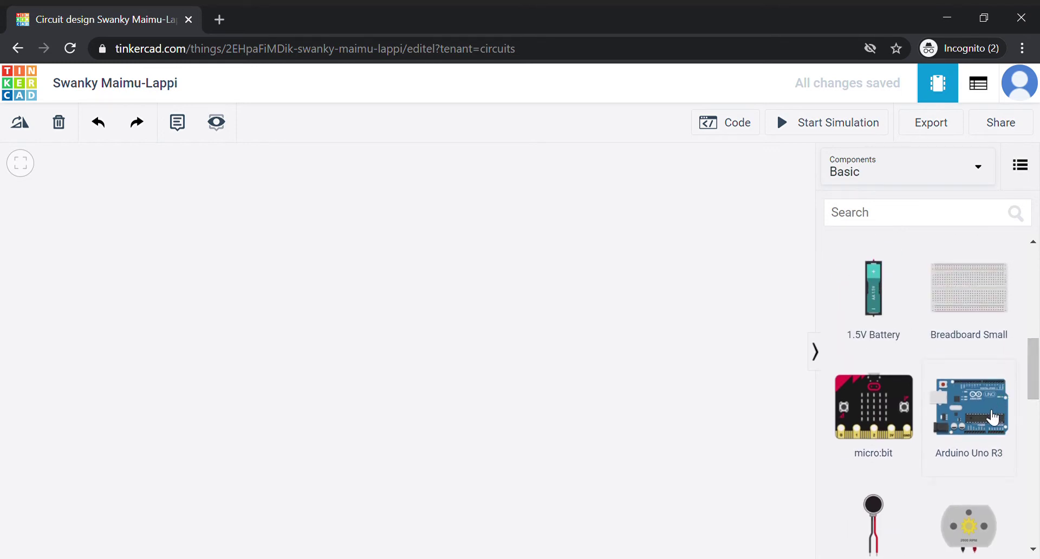
{"action": "left_click_drag", "start_coordinate": [966, 405], "coordinate": [363, 413]}
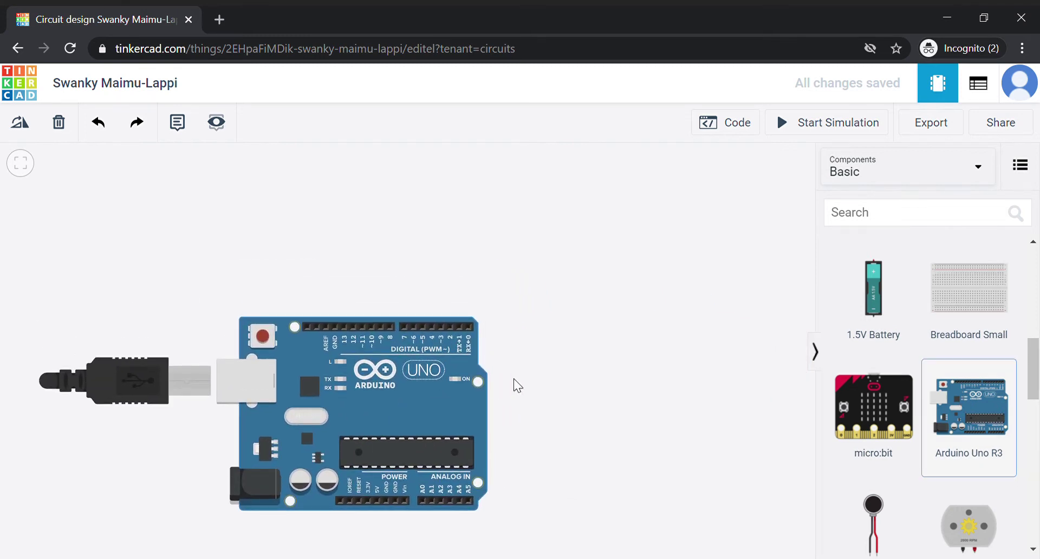
{"action": "left_click_drag", "start_coordinate": [969, 293], "coordinate": [473, 213]}
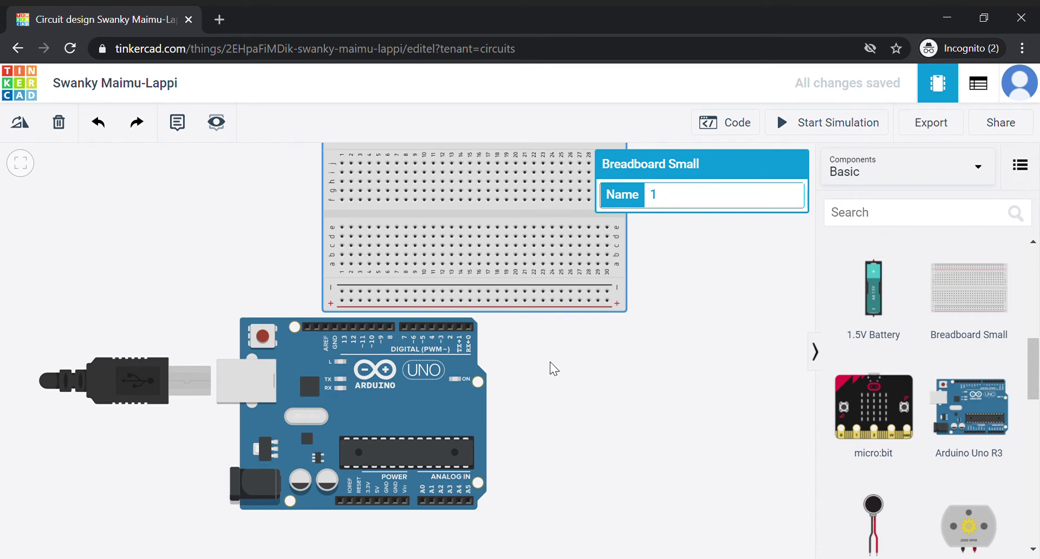
- Frame the whole breadboard and Arduino in view, then start a wire from a breadboard hole
{"action": "scroll", "coordinate": [530, 367], "scroll_direction": "down", "scroll_amount": 3}
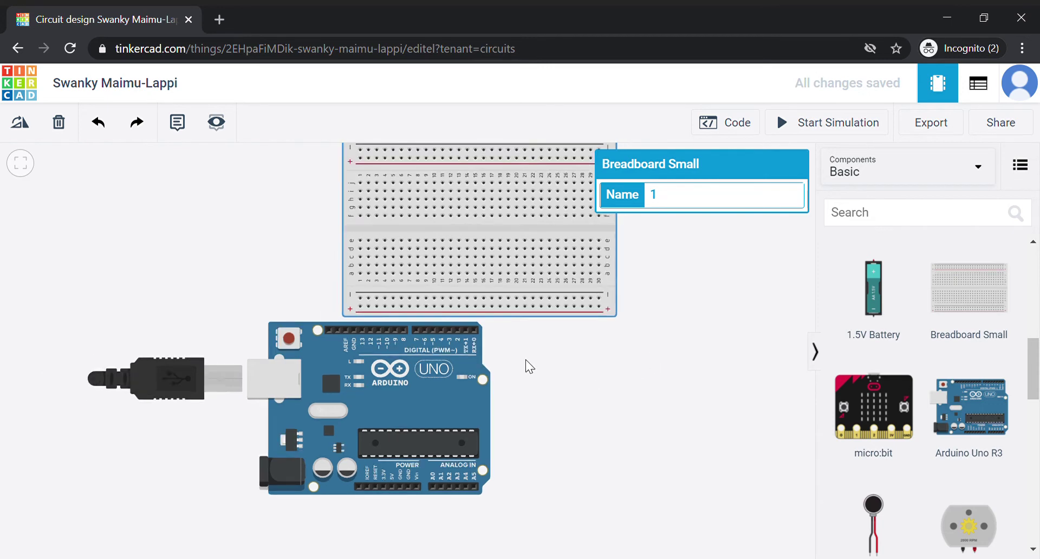
{"action": "left_click_drag", "start_coordinate": [525, 359], "coordinate": [528, 379]}
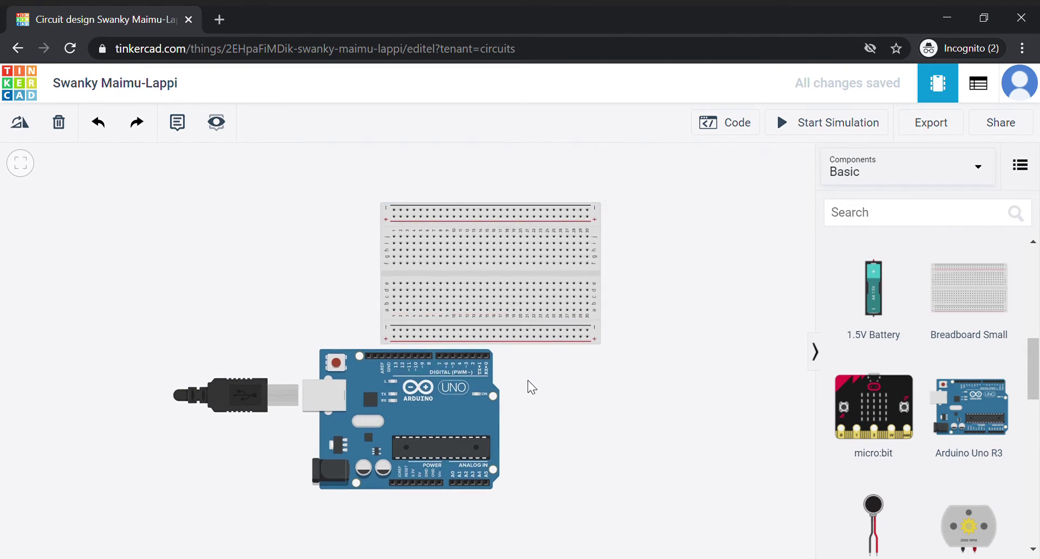
{"action": "scroll", "coordinate": [528, 379], "scroll_direction": "up", "scroll_amount": 3}
{"action": "scroll", "coordinate": [529, 386], "scroll_direction": "down", "scroll_amount": 2}
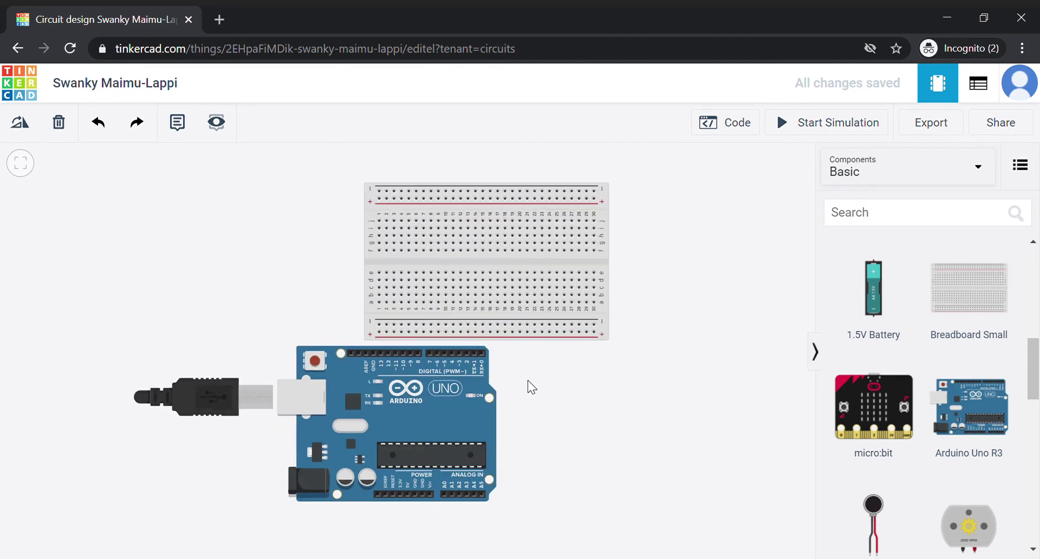
{"action": "left_click", "coordinate": [378, 395]}
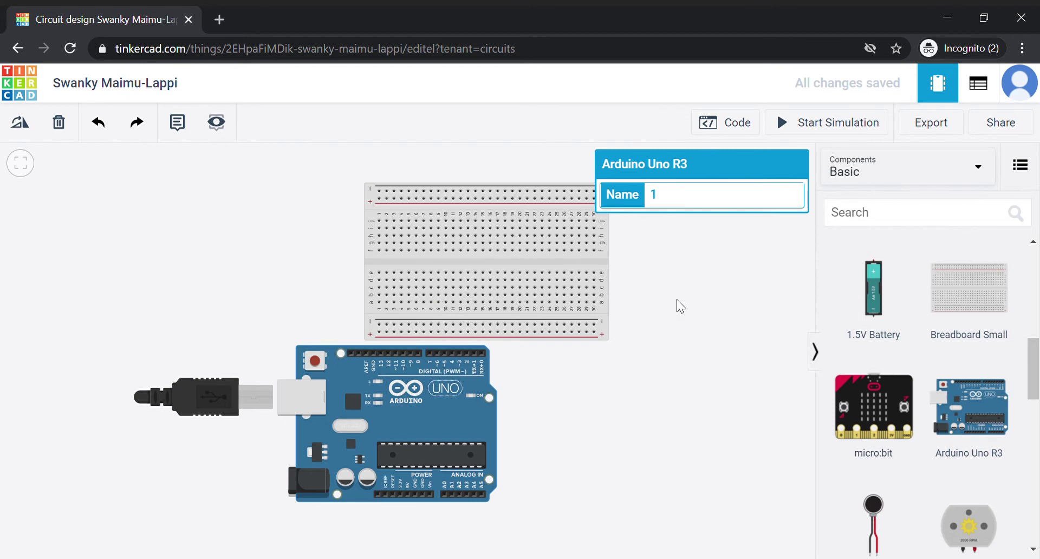
{"action": "left_click", "coordinate": [665, 388]}
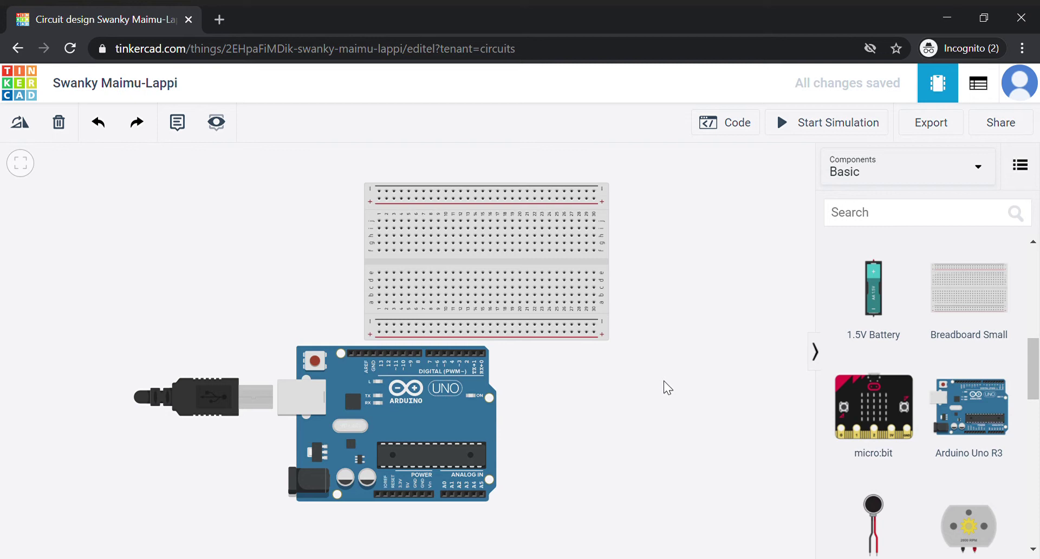
{"action": "left_click", "coordinate": [461, 279]}
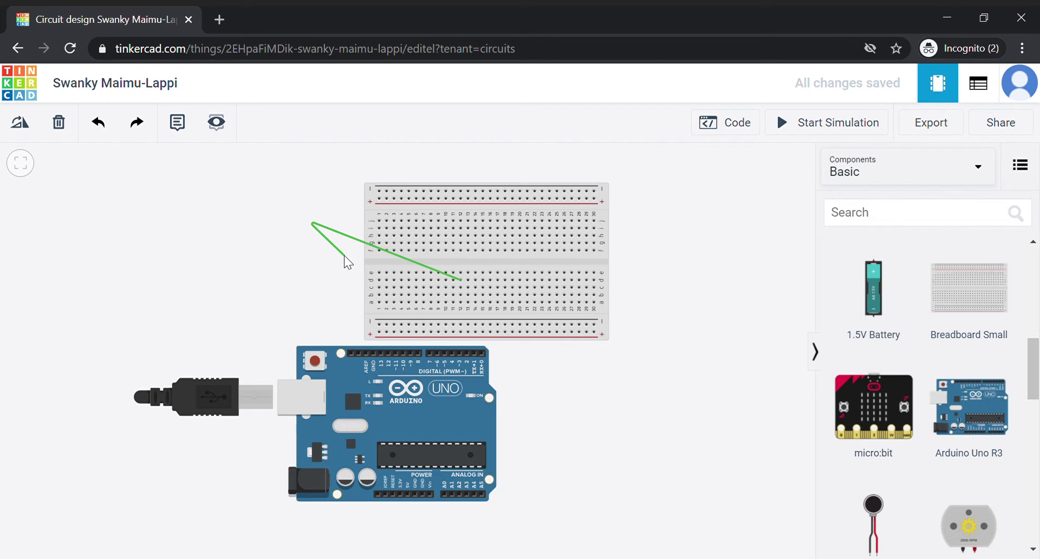
- Cancel the stray wire and wire Arduino pin D10 to breadboard column 4
{"action": "key", "text": "BackSpace"}
{"action": "key", "text": "Escape"}
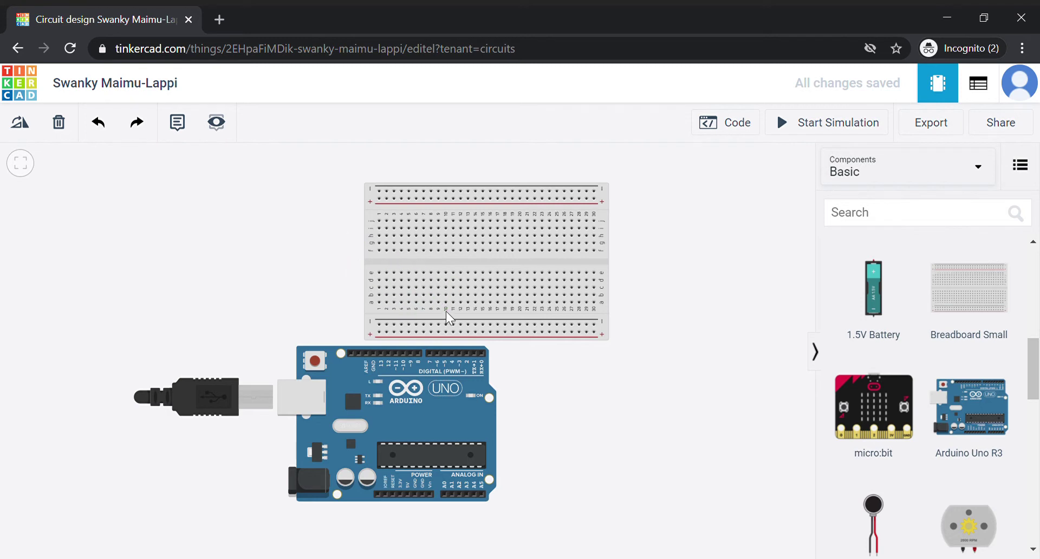
{"action": "left_click", "coordinate": [403, 355]}
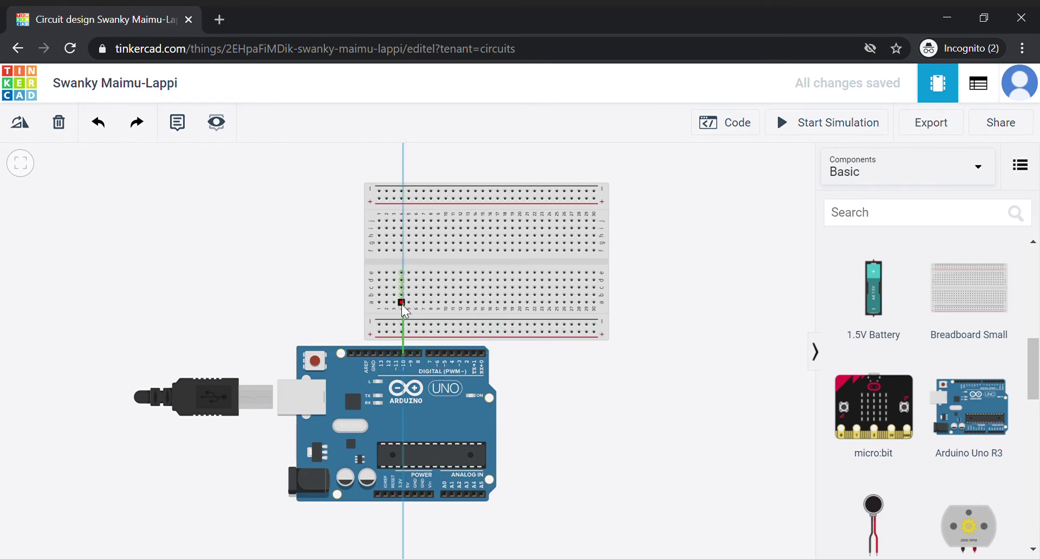
{"action": "left_click", "coordinate": [401, 304]}
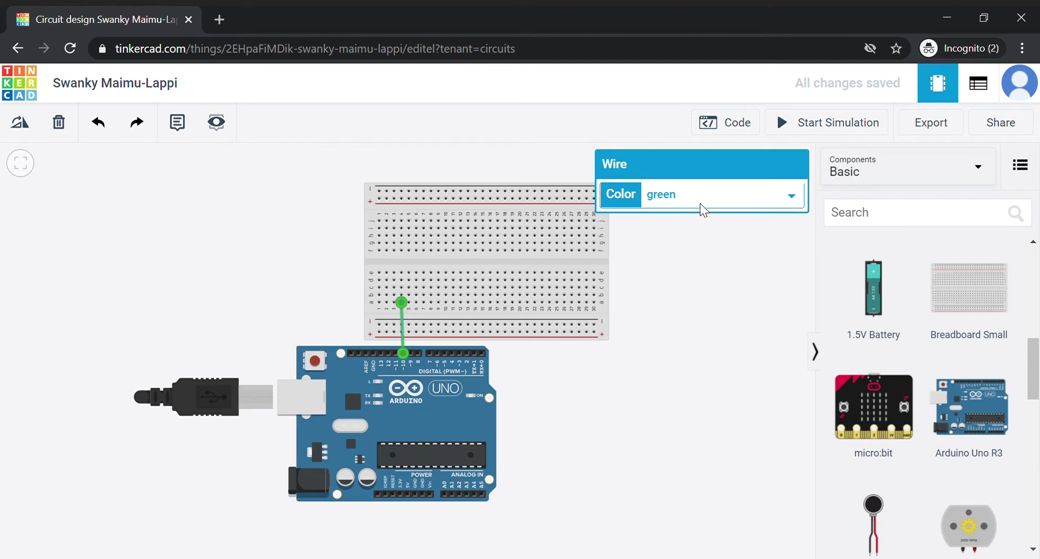
- Make the D10 wire red
{"action": "key", "text": "o"}
{"action": "key", "text": "g"}
{"action": "left_click", "coordinate": [693, 246]}
{"action": "left_click", "coordinate": [404, 324]}
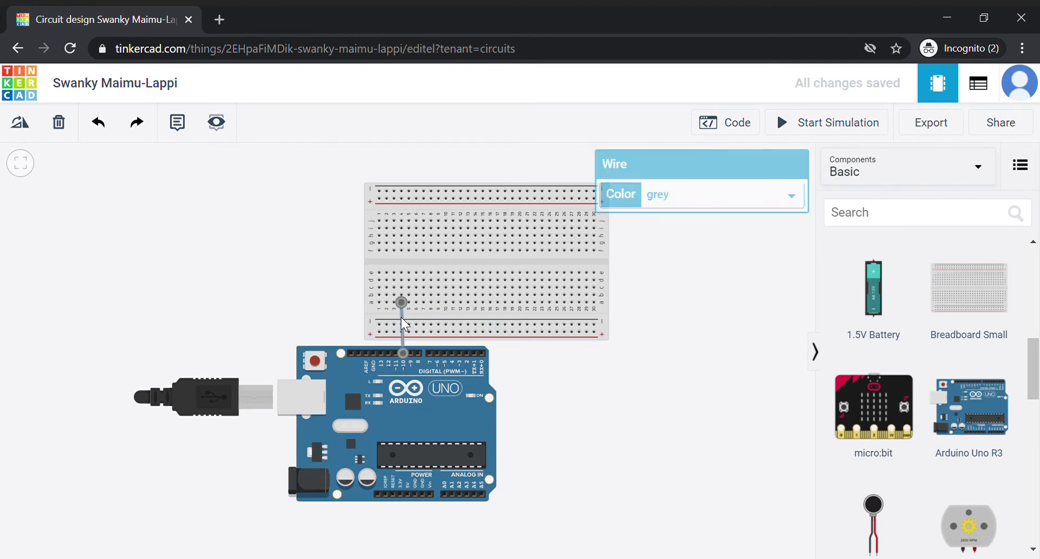
{"action": "key", "text": "r"}
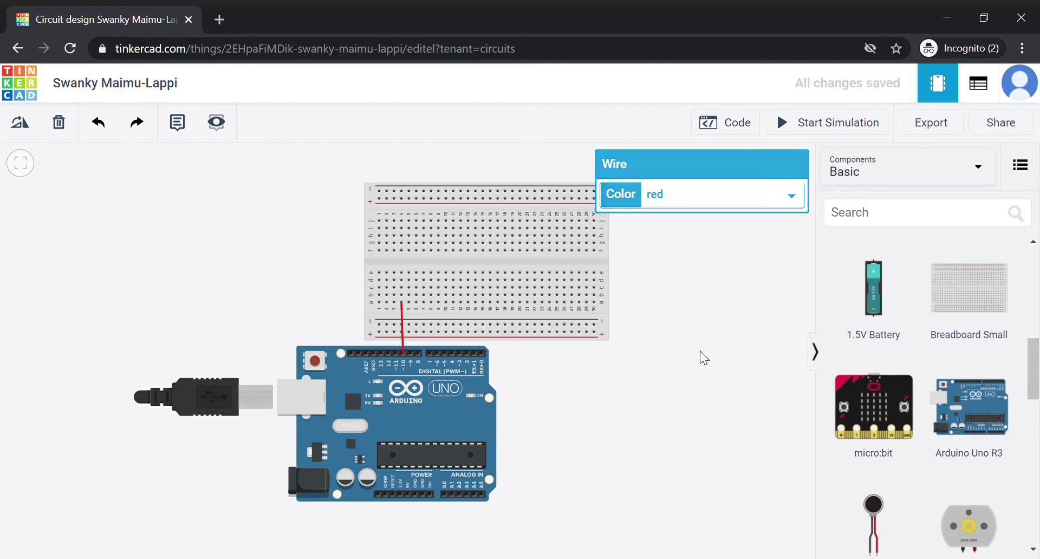
{"action": "left_click", "coordinate": [703, 357]}
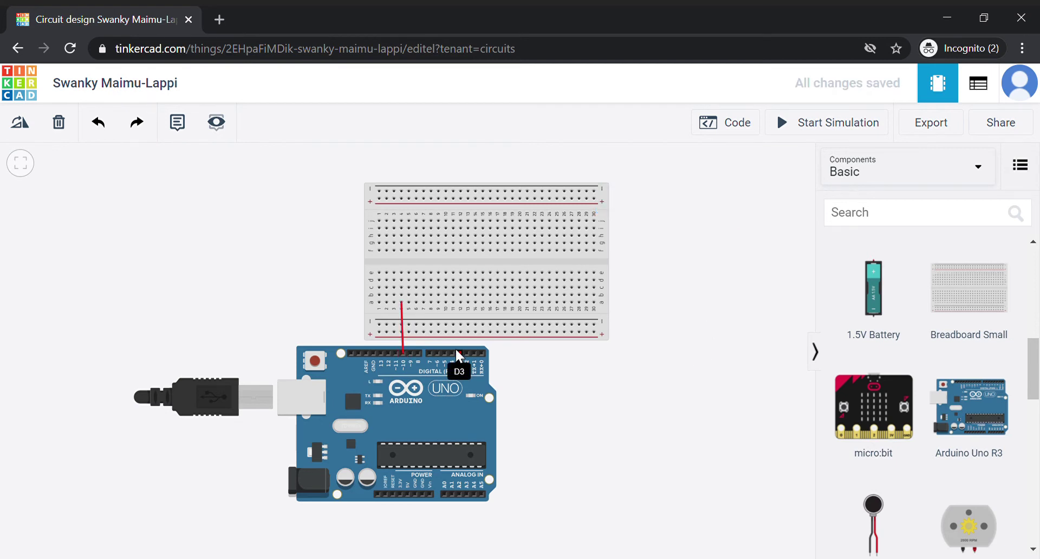
- Wire breadboard holes c4 to c5, then rotate the breadboard one step clockwise
{"action": "left_click", "coordinate": [402, 288]}
{"action": "left_click", "coordinate": [409, 288]}
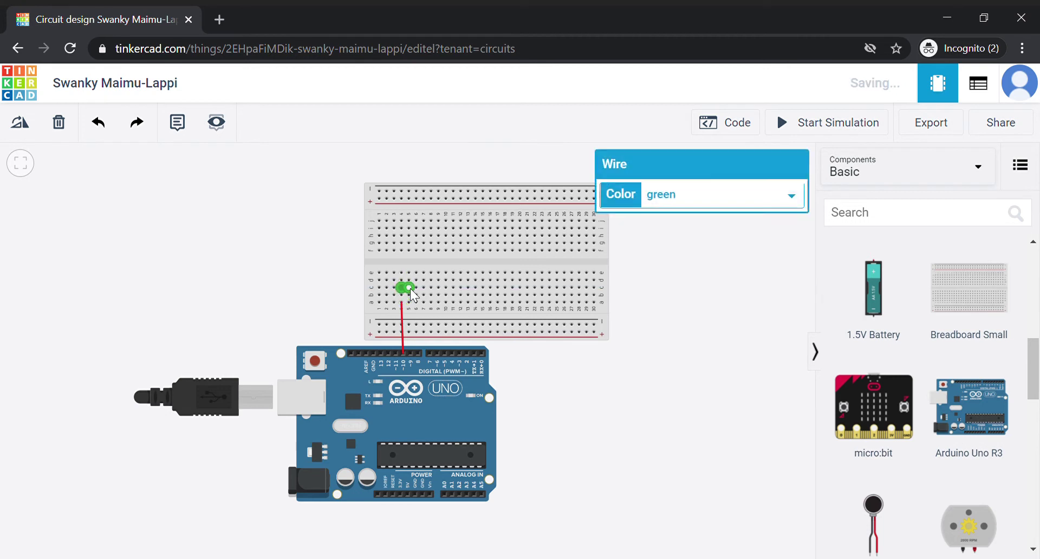
{"action": "left_click", "coordinate": [645, 271]}
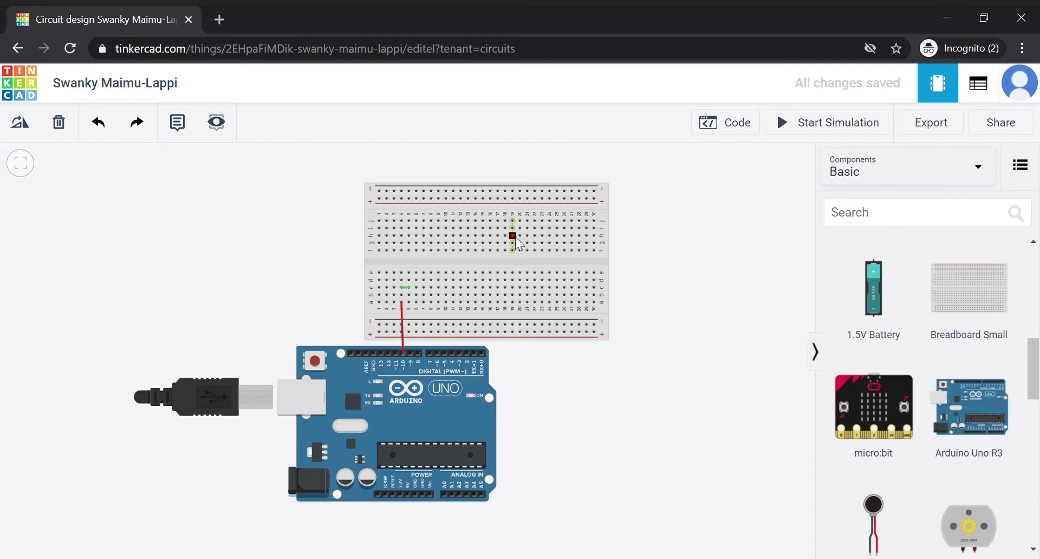
{"action": "left_click", "coordinate": [600, 249]}
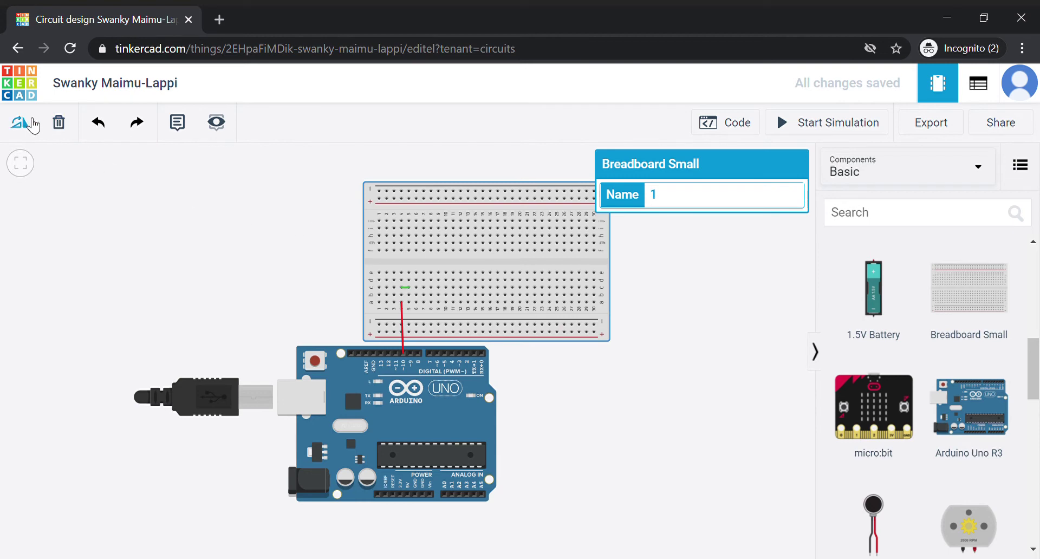
{"action": "left_click", "coordinate": [31, 121]}
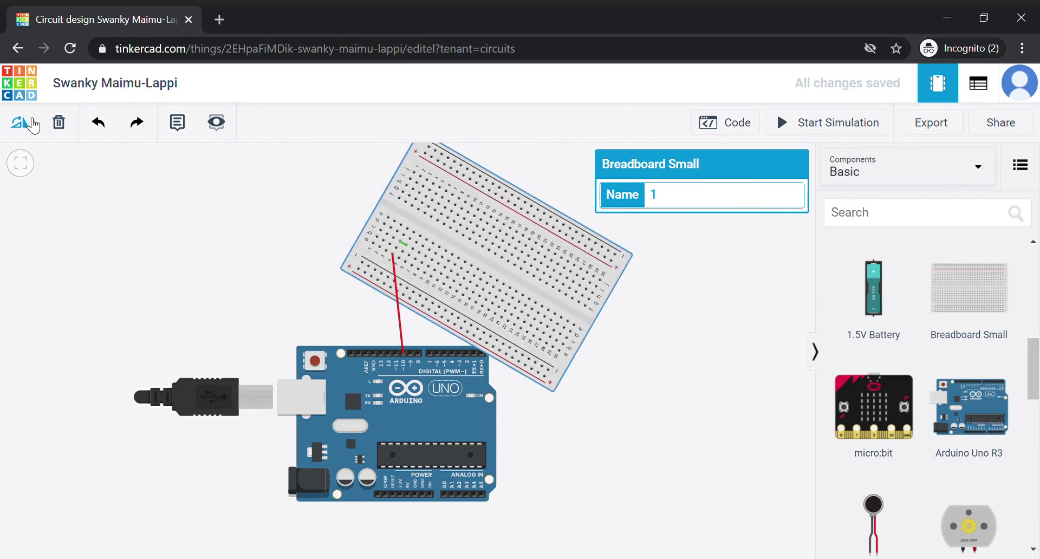
- Rotate the breadboard back to upright
{"action": "left_click", "coordinate": [31, 122]}
{"action": "left_click", "coordinate": [31, 123]}
{"action": "left_click", "coordinate": [32, 122]}
{"action": "left_click", "coordinate": [32, 123]}
{"action": "left_click", "coordinate": [32, 122]}
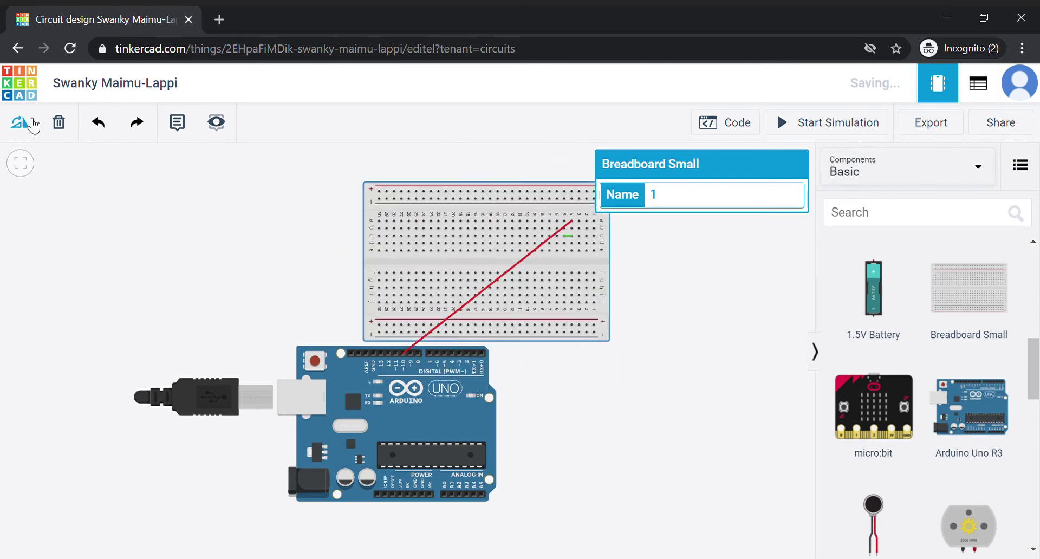
{"action": "left_click", "coordinate": [32, 122]}
{"action": "left_click", "coordinate": [31, 123]}
{"action": "left_click", "coordinate": [31, 123]}
{"action": "left_click", "coordinate": [32, 122]}
{"action": "left_click", "coordinate": [32, 122]}
{"action": "left_click", "coordinate": [31, 123]}
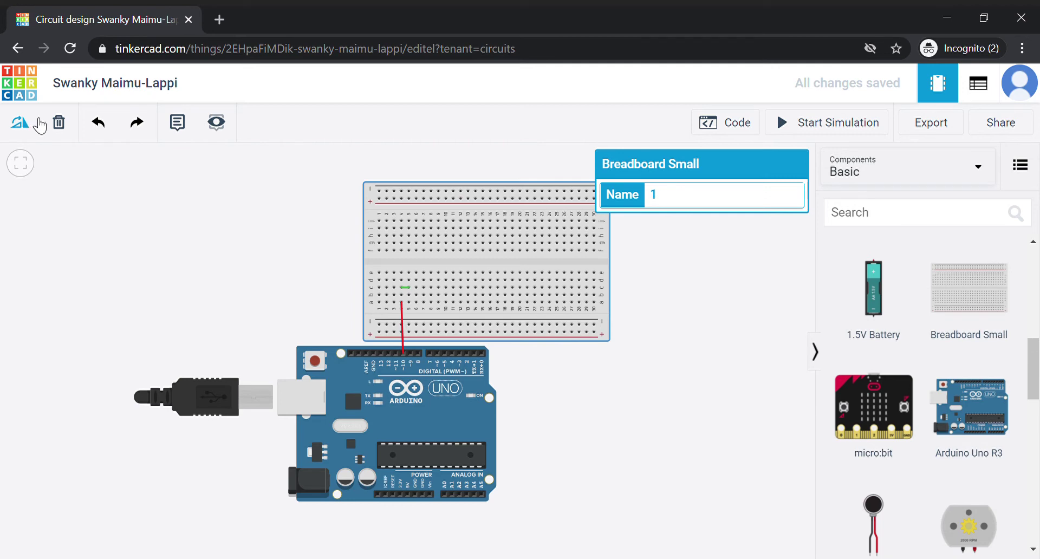
- Turn the Arduino upright below the breadboard and shift both toward the top-left
{"action": "key", "text": "Tab"}
{"action": "left_click", "coordinate": [21, 122]}
{"action": "left_click", "coordinate": [22, 122]}
{"action": "left_click", "coordinate": [22, 122]}
{"action": "left_click", "coordinate": [21, 122]}
{"action": "left_click", "coordinate": [22, 122]}
{"action": "left_click", "coordinate": [22, 122]}
{"action": "left_click", "coordinate": [21, 122]}
{"action": "left_click", "coordinate": [21, 122]}
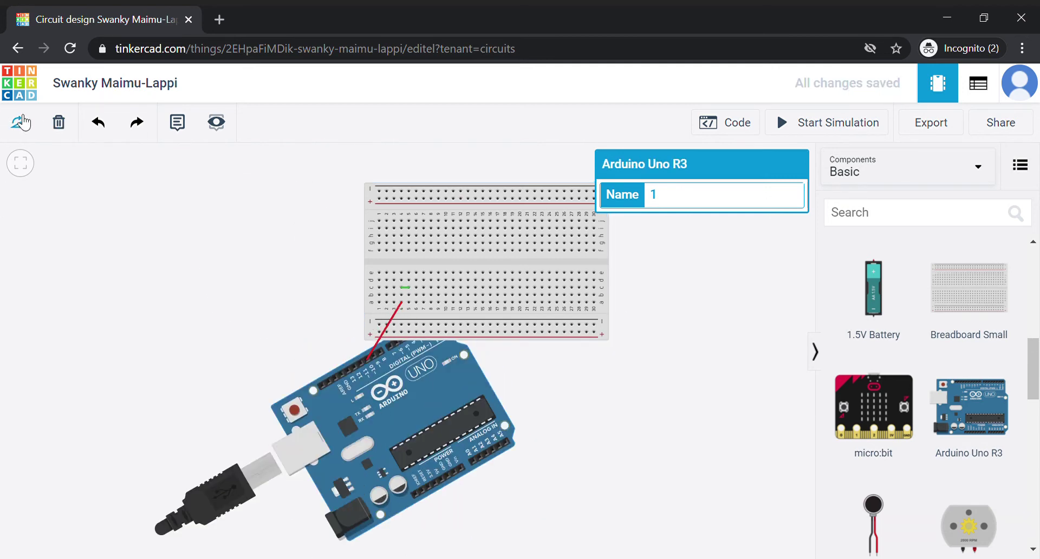
{"action": "left_click", "coordinate": [21, 122]}
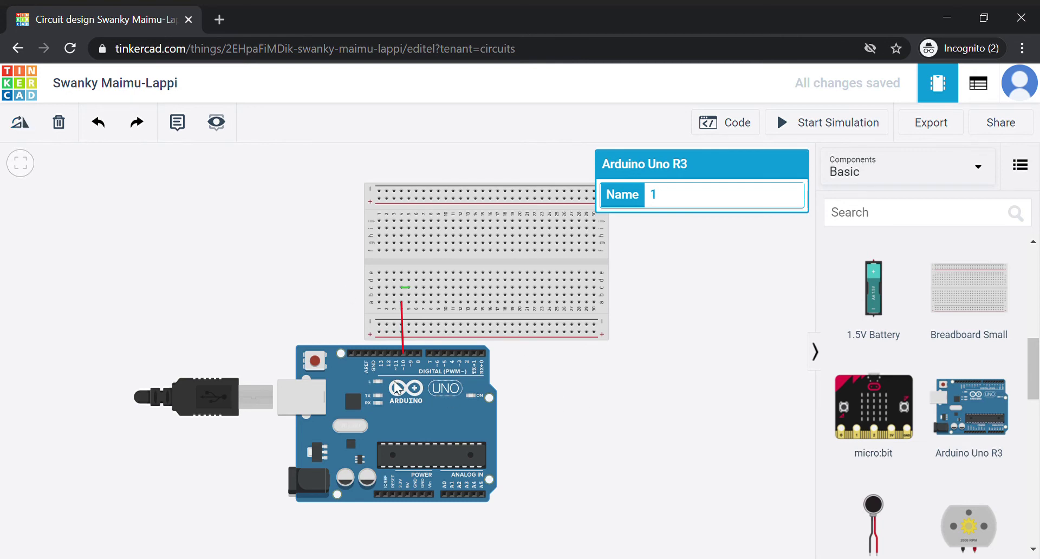
{"action": "left_click_drag", "start_coordinate": [394, 405], "coordinate": [289, 426]}
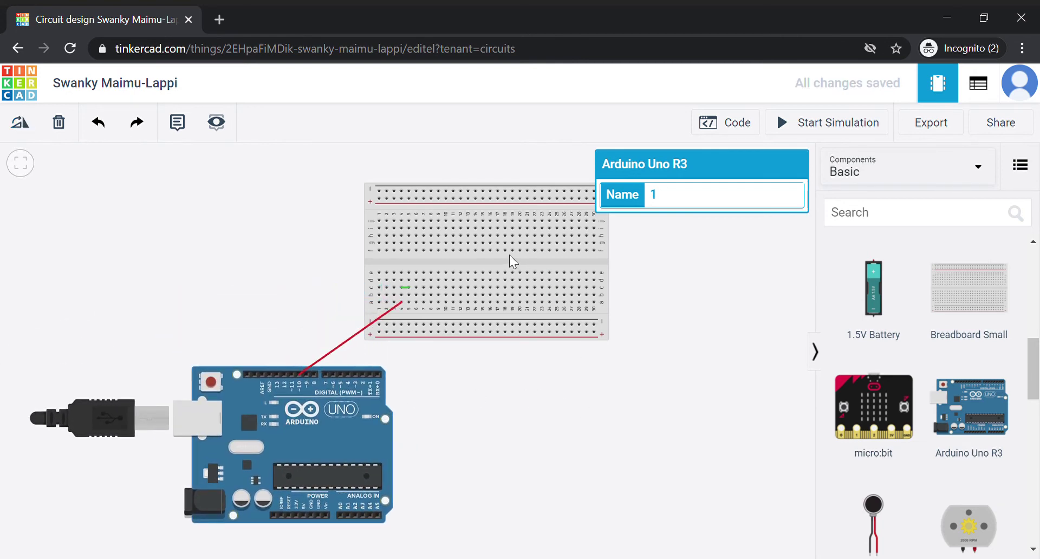
{"action": "left_click_drag", "start_coordinate": [513, 262], "coordinate": [353, 232]}
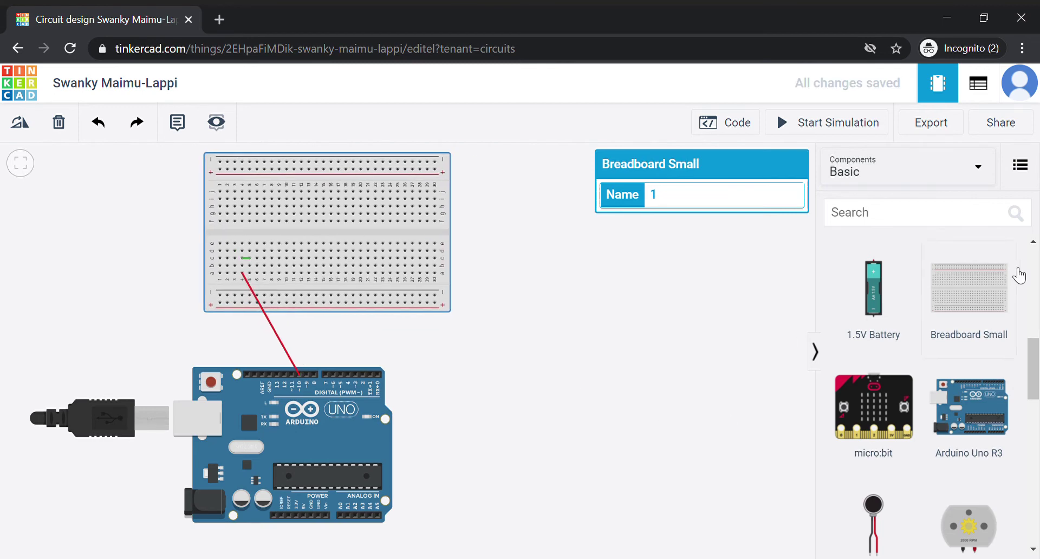
{"action": "scroll", "coordinate": [985, 365], "scroll_direction": "down", "scroll_amount": 10}
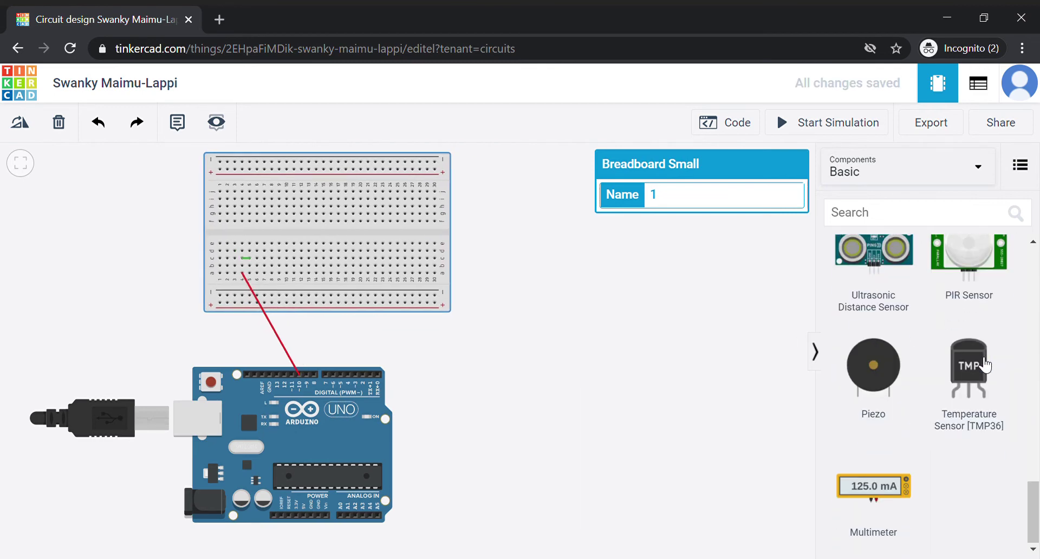
{"action": "scroll", "coordinate": [985, 365], "scroll_direction": "up", "scroll_amount": 10}
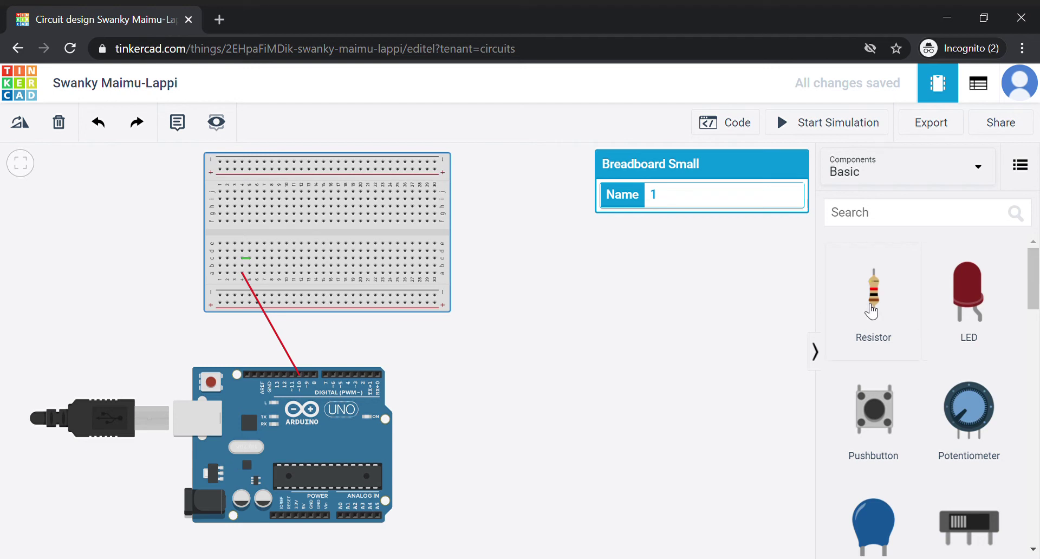
{"action": "left_click_drag", "start_coordinate": [870, 310], "coordinate": [540, 276]}
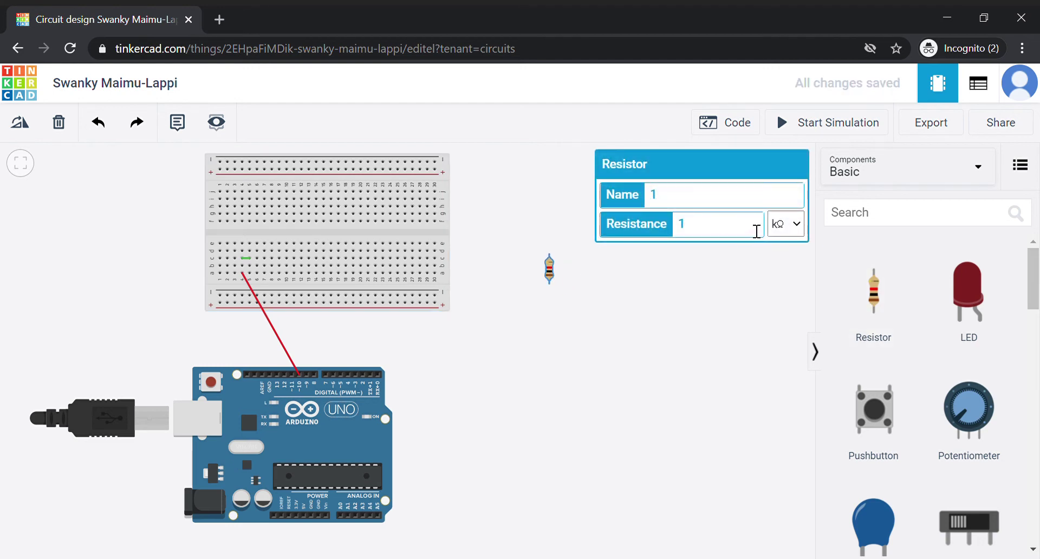
- Change the resistor's resistance from 1 kΩ to 500 Ω
{"action": "double_click", "coordinate": [683, 237]}
{"action": "left_click", "coordinate": [797, 227]}
{"action": "key", "text": "Up"}
{"action": "left_click", "coordinate": [748, 233]}
{"action": "type", "text": "500"}
{"action": "left_click", "coordinate": [586, 355]}
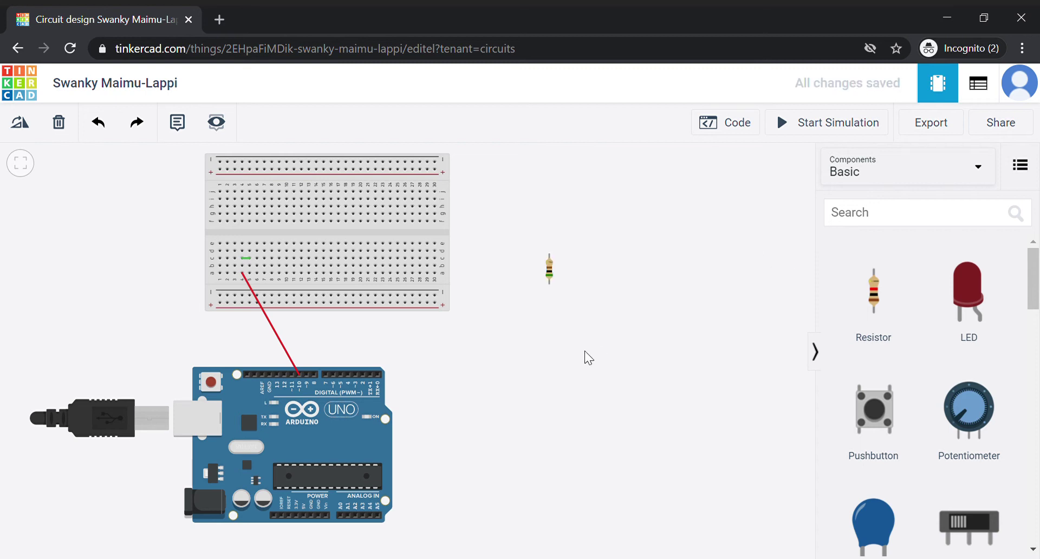
{"action": "left_click", "coordinate": [550, 273]}
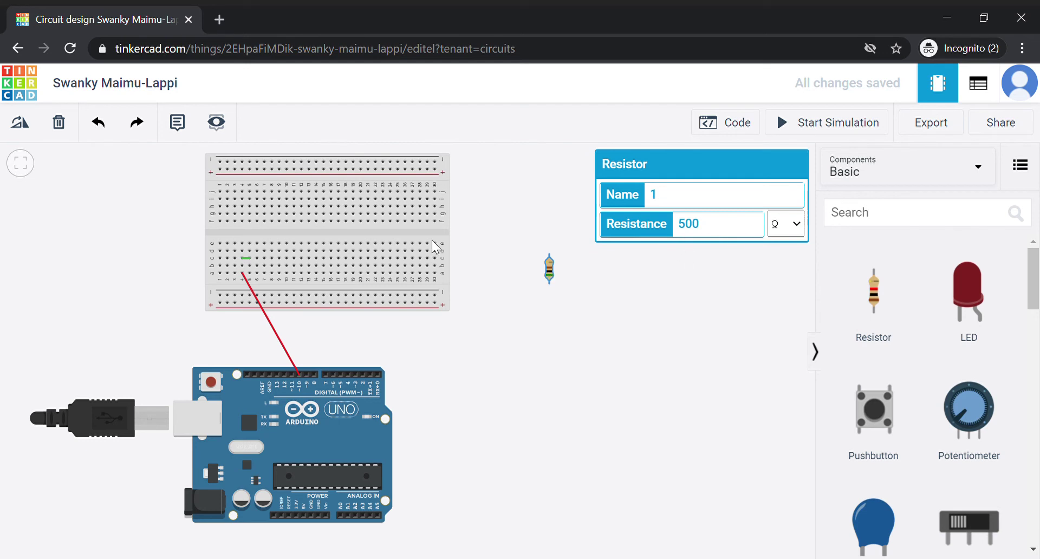
- Lay the resistor horizontal left of the breadboard and move the red wire's end to column 3
{"action": "left_click", "coordinate": [25, 133]}
{"action": "left_click", "coordinate": [24, 131]}
{"action": "left_click", "coordinate": [25, 131]}
{"action": "left_click_drag", "start_coordinate": [555, 269], "coordinate": [368, 264]}
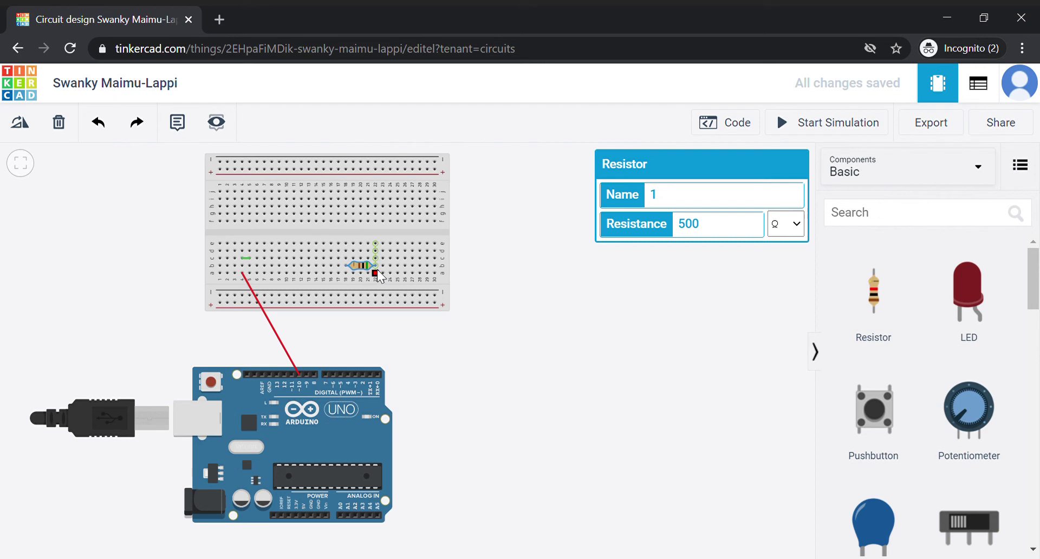
{"action": "left_click_drag", "start_coordinate": [372, 273], "coordinate": [163, 253]}
{"action": "mouse_move", "coordinate": [247, 272]}
{"action": "left_mouse_down"}
{"action": "mouse_move", "coordinate": [235, 266]}
{"action": "mouse_move", "coordinate": [242, 272]}
{"action": "left_mouse_up"}
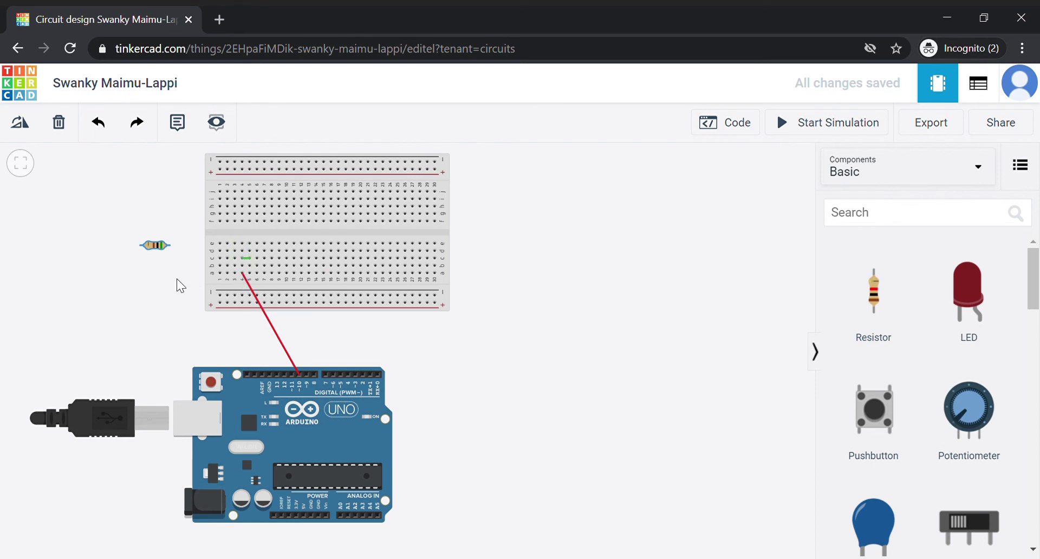
{"action": "left_click", "coordinate": [141, 245]}
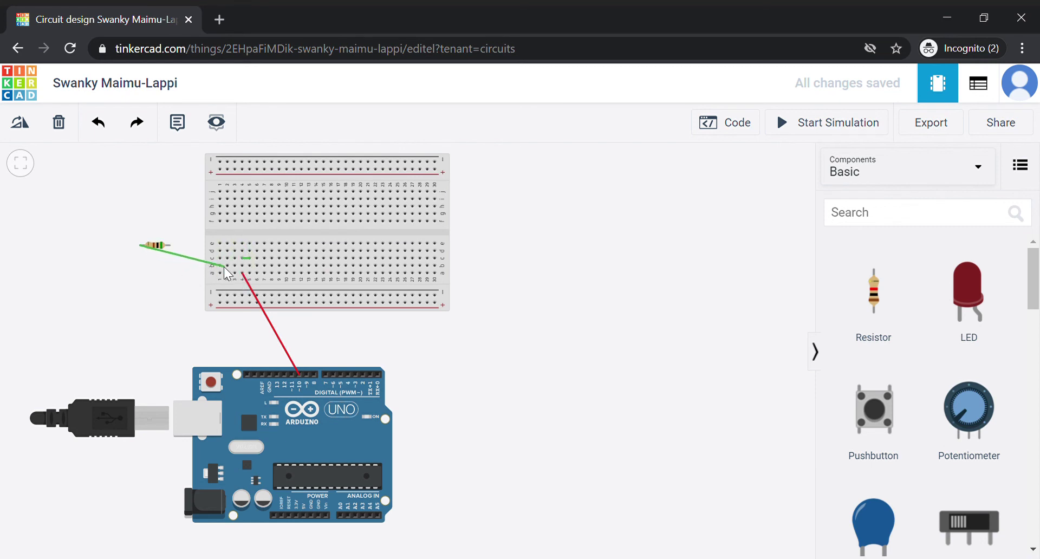
{"action": "left_click", "coordinate": [221, 266]}
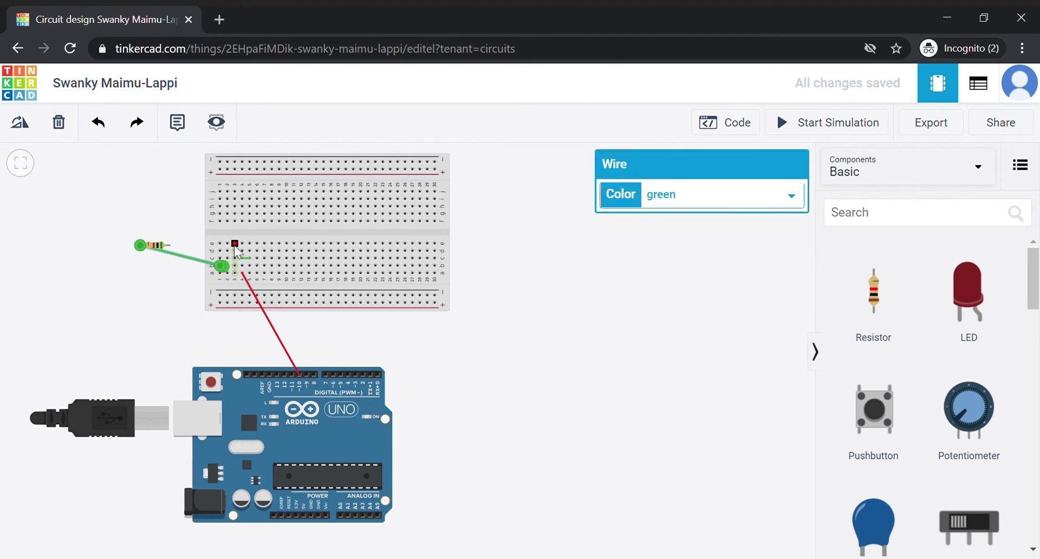
{"action": "left_click", "coordinate": [235, 243]}
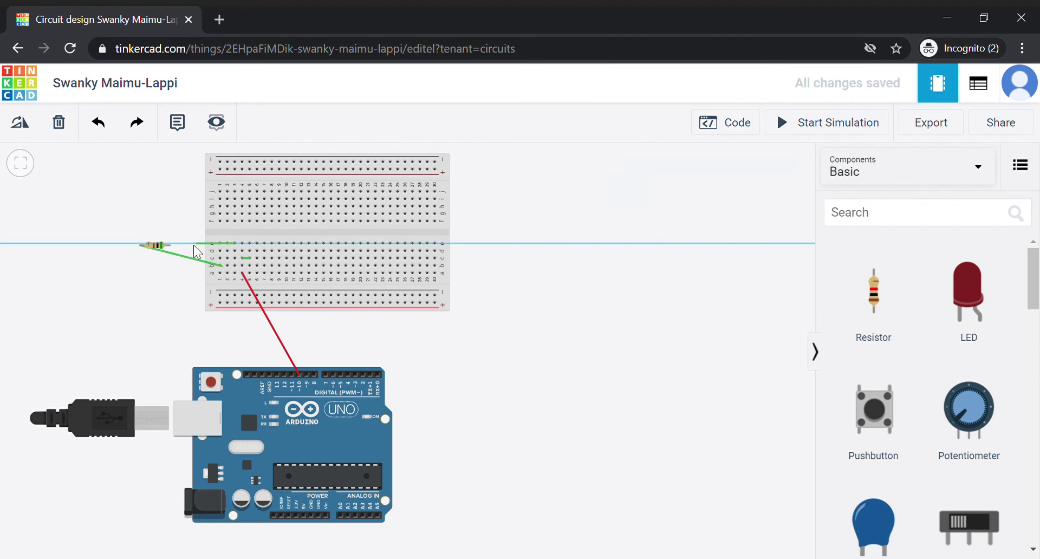
{"action": "left_click", "coordinate": [170, 245]}
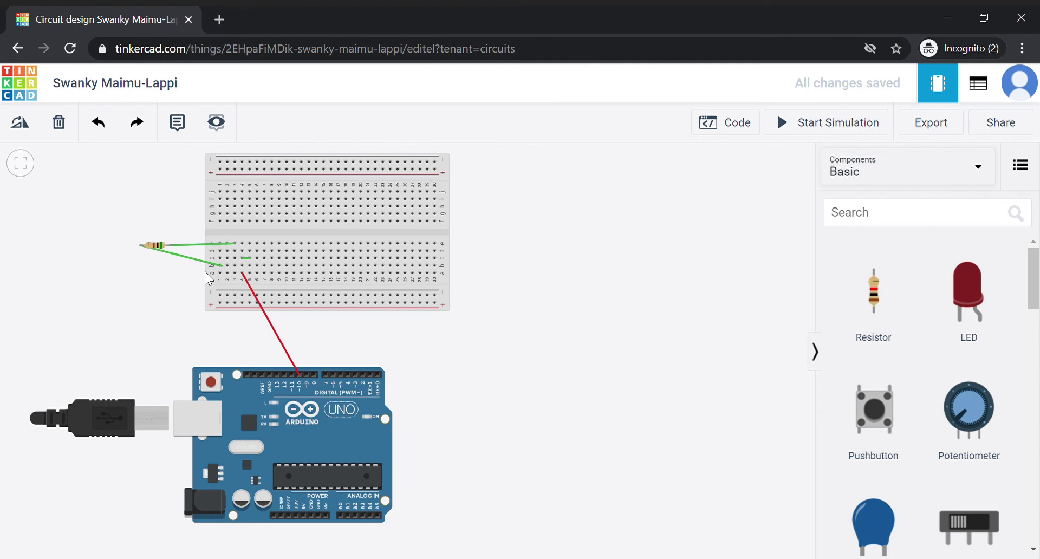
{"action": "key", "text": "Delete"}
{"action": "left_click", "coordinate": [193, 259]}
{"action": "key", "text": "Delete"}
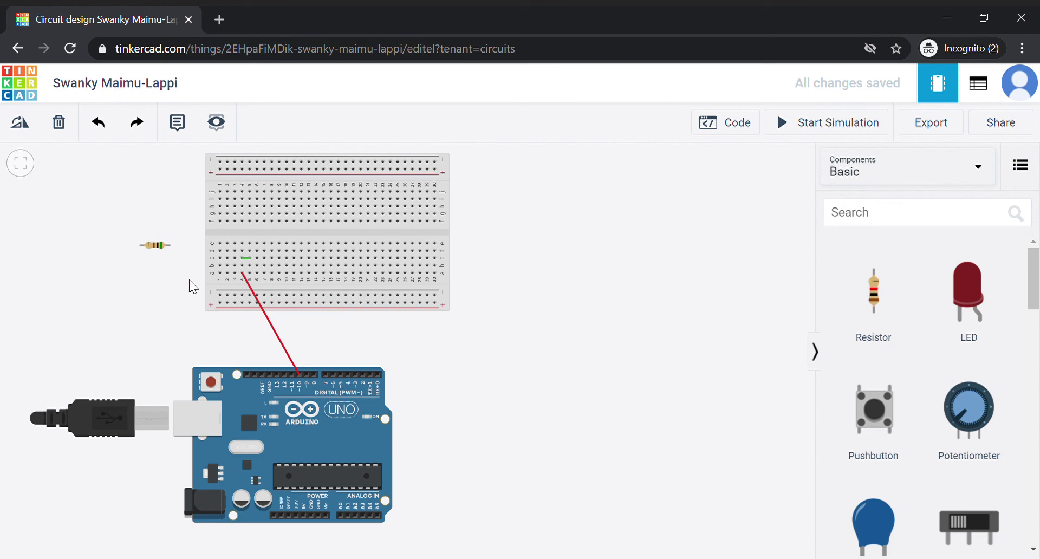
{"action": "left_click", "coordinate": [158, 247]}
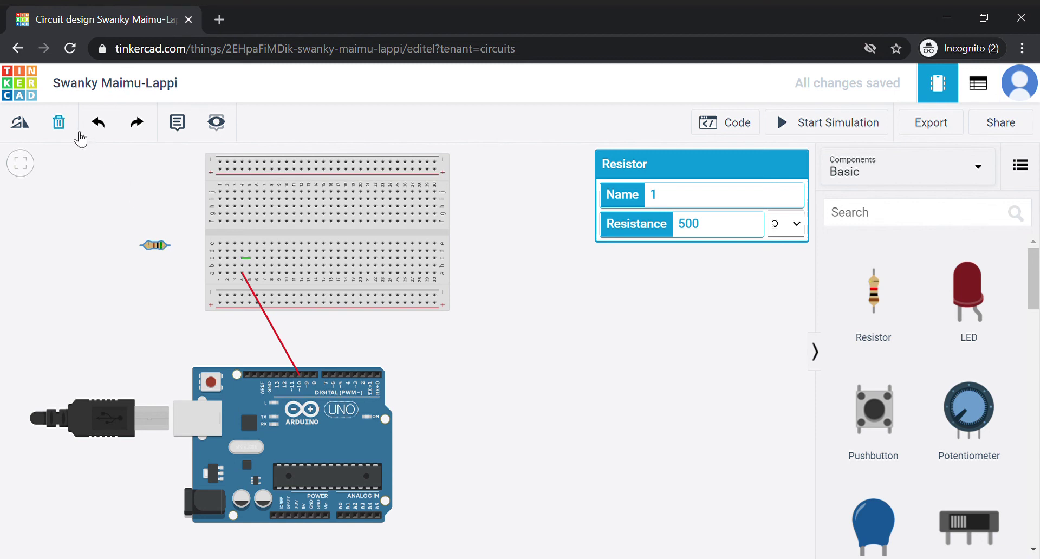
- Delete the 500 Ω resistor from the canvas
{"action": "left_click", "coordinate": [59, 122]}
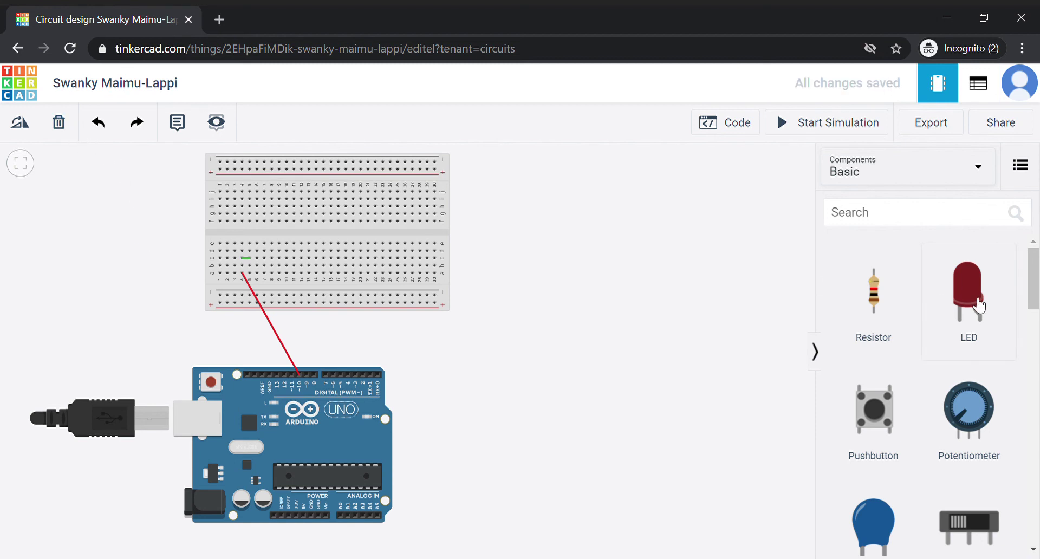
- Place an LED to the right of the breadboard and set its color to Blue
{"action": "left_click_drag", "start_coordinate": [979, 306], "coordinate": [553, 274]}
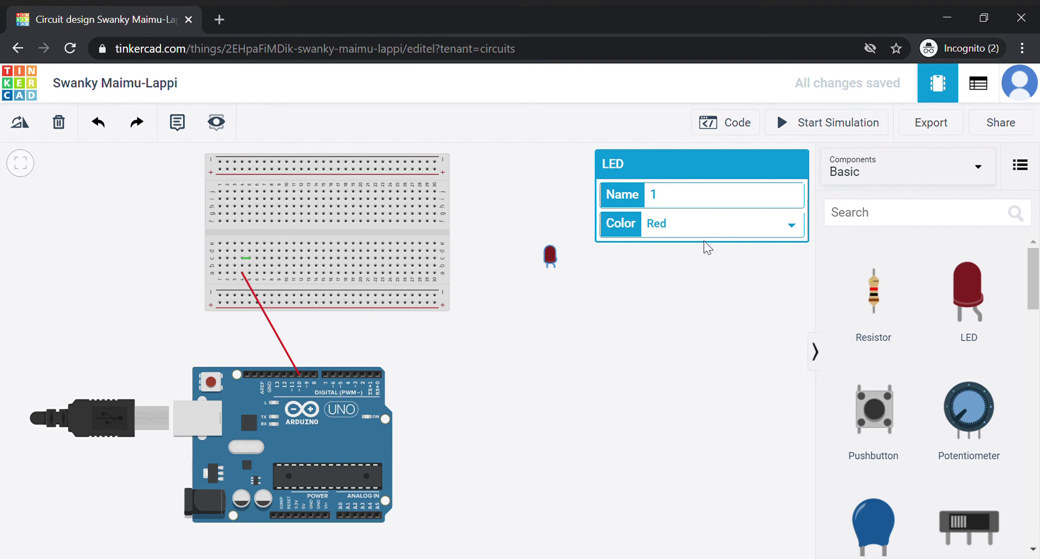
{"action": "left_click", "coordinate": [706, 235]}
{"action": "left_click", "coordinate": [709, 262]}
{"action": "left_click", "coordinate": [706, 239]}
{"action": "left_click", "coordinate": [706, 286]}
{"action": "left_click", "coordinate": [671, 314]}
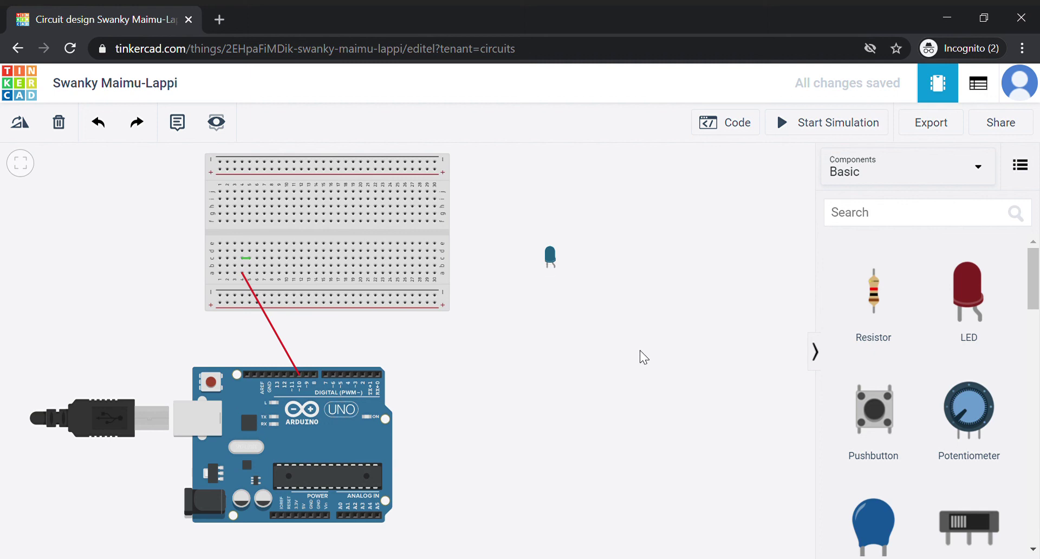
{"action": "scroll", "coordinate": [642, 352], "scroll_direction": "down", "scroll_amount": 3}
{"action": "scroll", "coordinate": [662, 360], "scroll_direction": "up", "scroll_amount": 2}
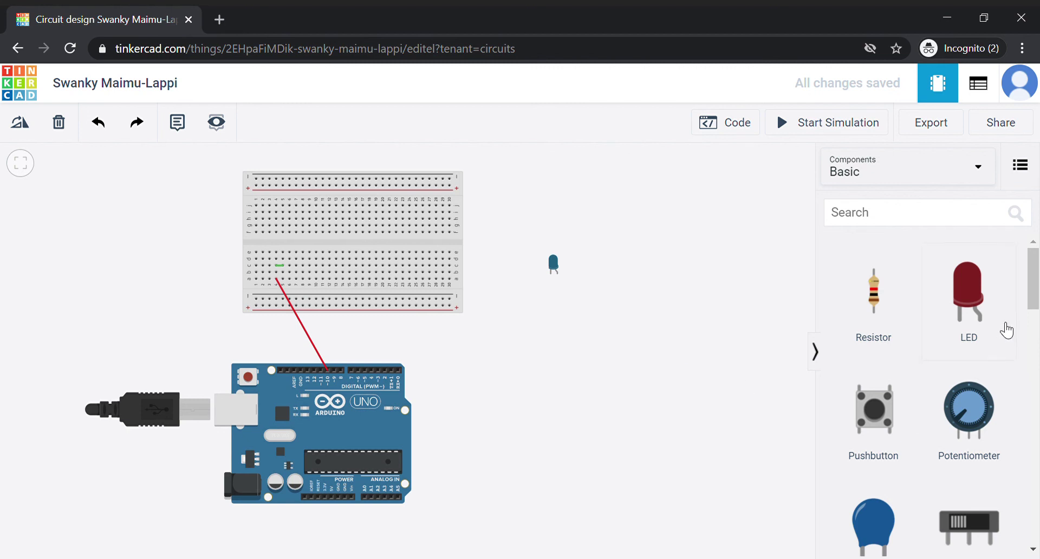
{"action": "scroll", "coordinate": [1007, 330], "scroll_direction": "down", "scroll_amount": 3}
{"action": "scroll", "coordinate": [1007, 331], "scroll_direction": "down", "scroll_amount": 5}
{"action": "scroll", "coordinate": [1007, 330], "scroll_direction": "down", "scroll_amount": 2}
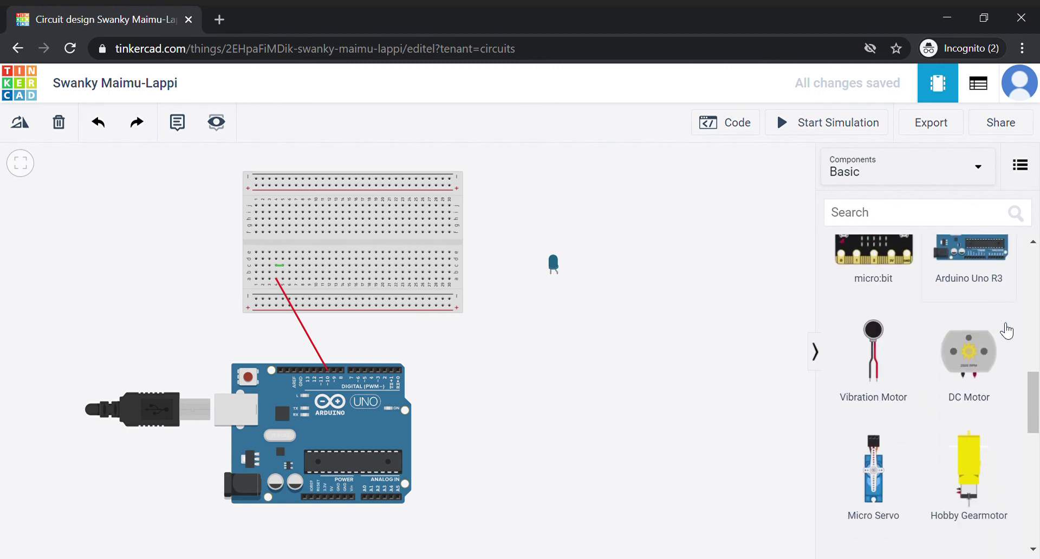
{"action": "scroll", "coordinate": [1007, 330], "scroll_direction": "down", "scroll_amount": 6}
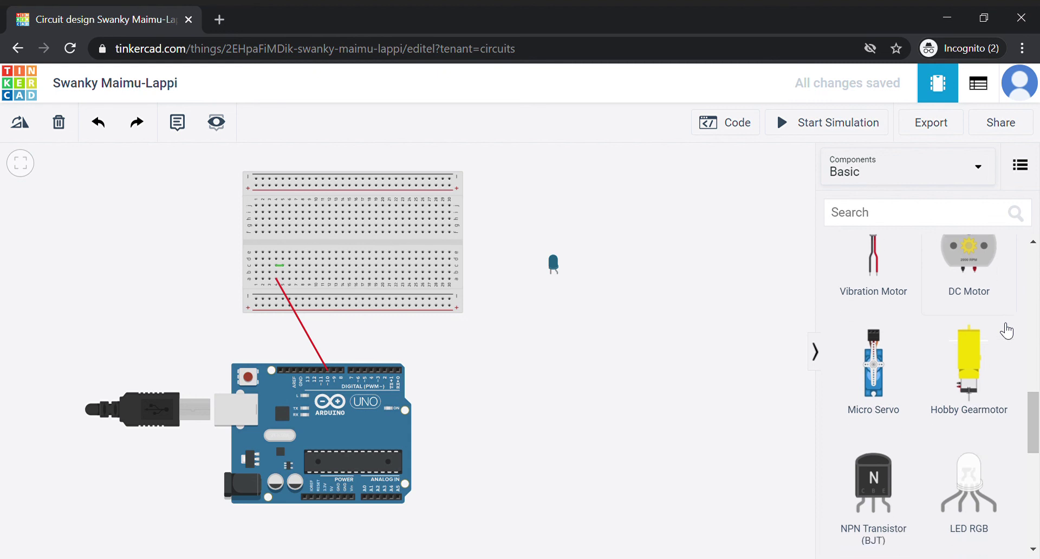
{"action": "scroll", "coordinate": [1007, 330], "scroll_direction": "down", "scroll_amount": 5}
{"action": "scroll", "coordinate": [1007, 331], "scroll_direction": "up", "scroll_amount": 10}
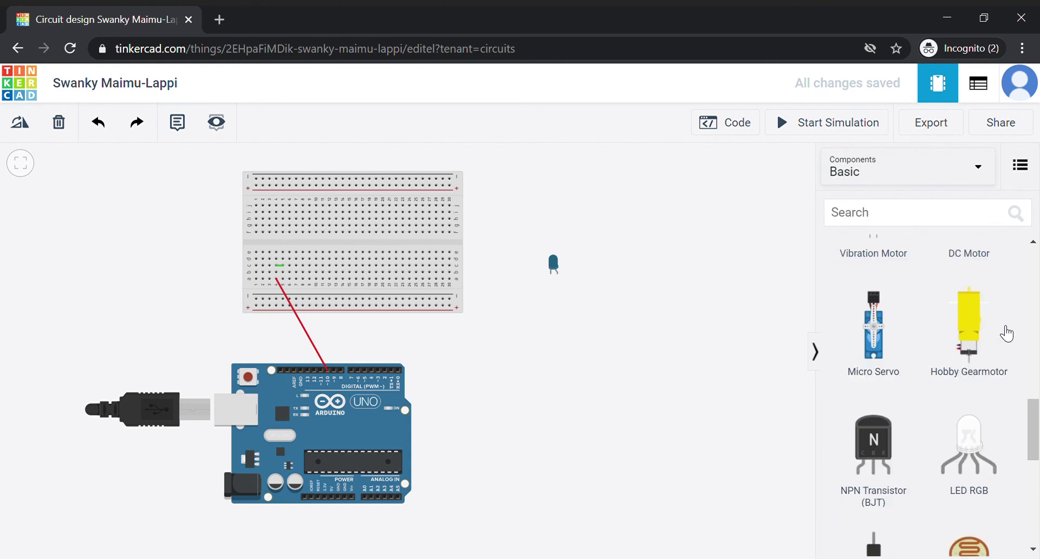
{"action": "scroll", "coordinate": [1007, 333], "scroll_direction": "up", "scroll_amount": 5}
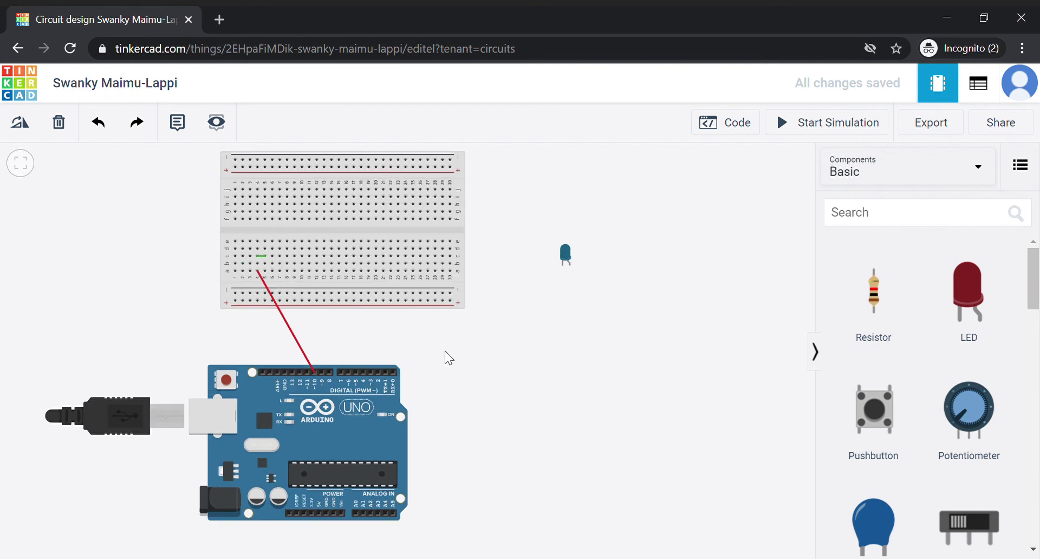
{"action": "scroll", "coordinate": [411, 349], "scroll_direction": "up", "scroll_amount": 1}
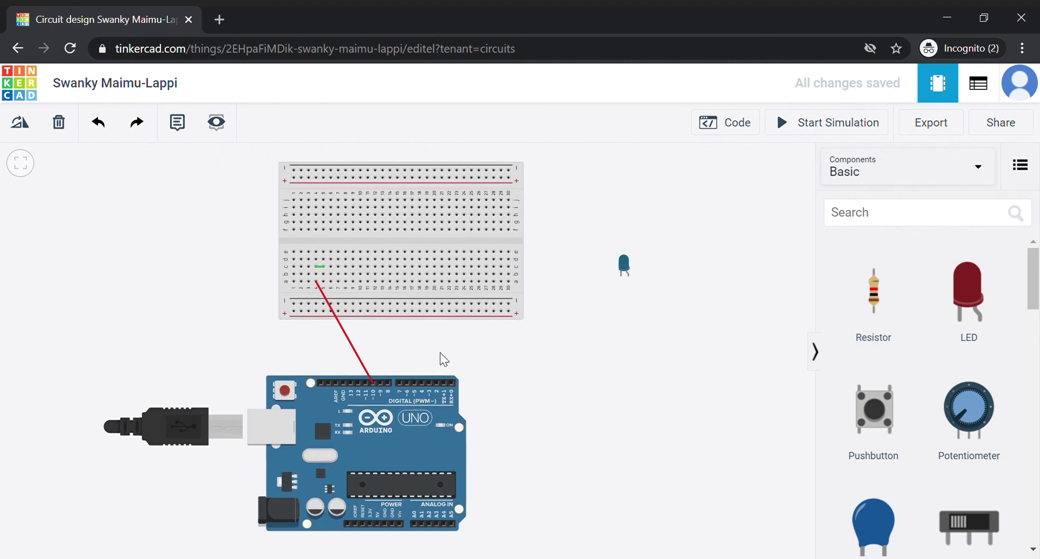